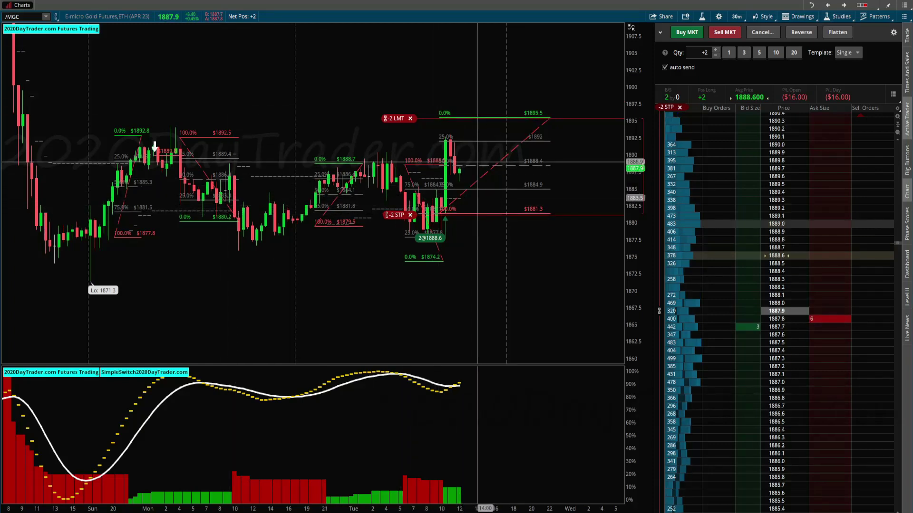
- Pan the /MGC chart to bring more earlier bars into view
{"action": "scroll", "coordinate": [419, 205], "scroll_direction": "up", "scroll_amount": 3}
{"action": "scroll", "coordinate": [419, 206], "scroll_direction": "up", "scroll_amount": 1}
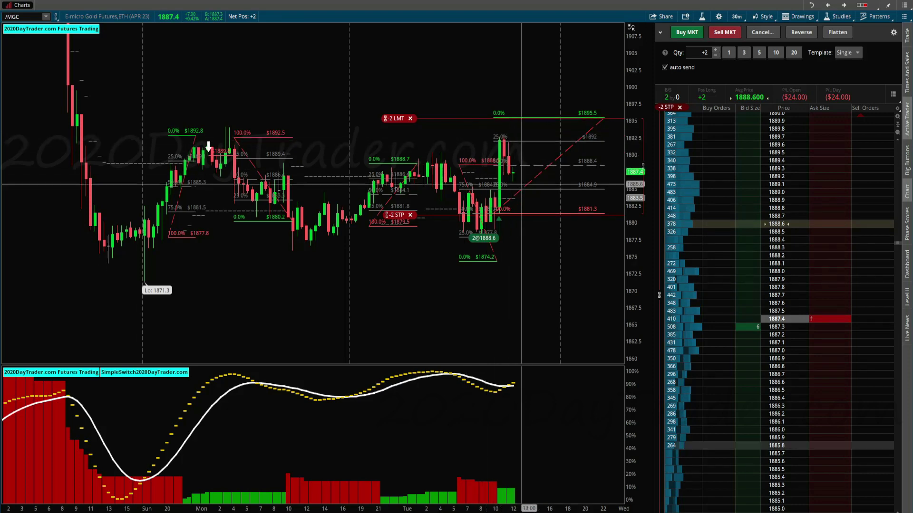
- Put /MGC on 15-minute bars, stretch the price axis, and draw a Fibonacci from 1879.8 to 1892.4
{"action": "left_click", "coordinate": [736, 17]}
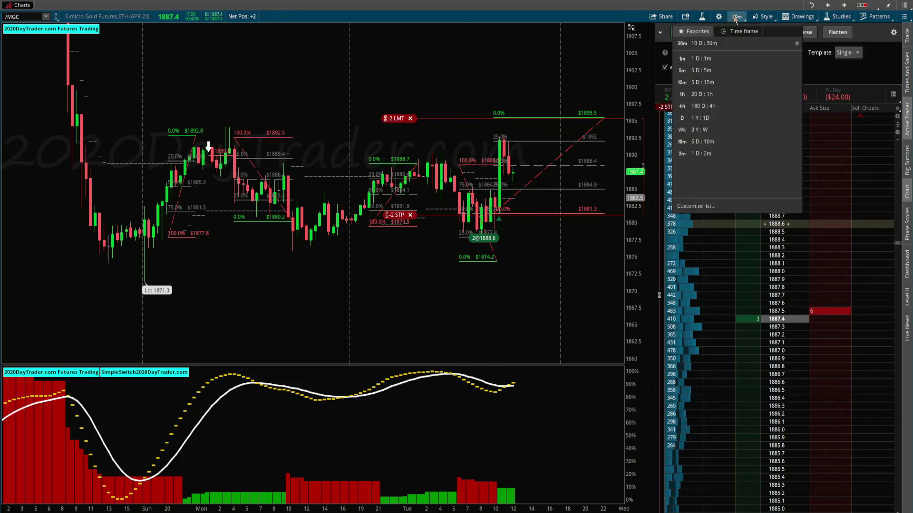
{"action": "left_click", "coordinate": [703, 82]}
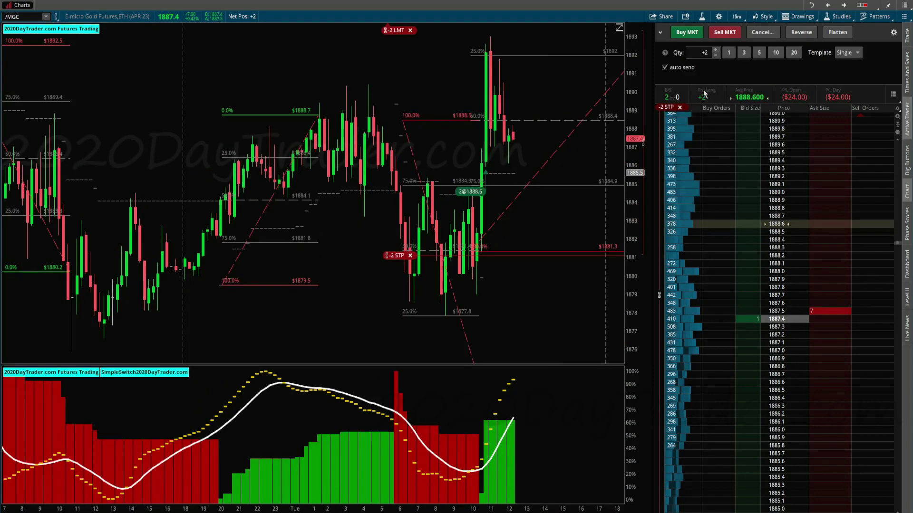
{"action": "left_click_drag", "start_coordinate": [639, 262], "coordinate": [637, 247]}
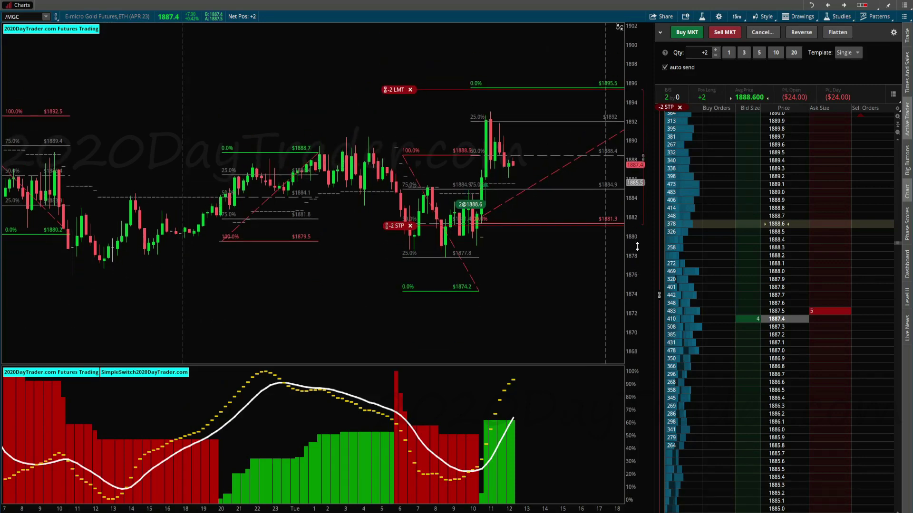
{"action": "left_click_drag", "start_coordinate": [631, 149], "coordinate": [633, 138]}
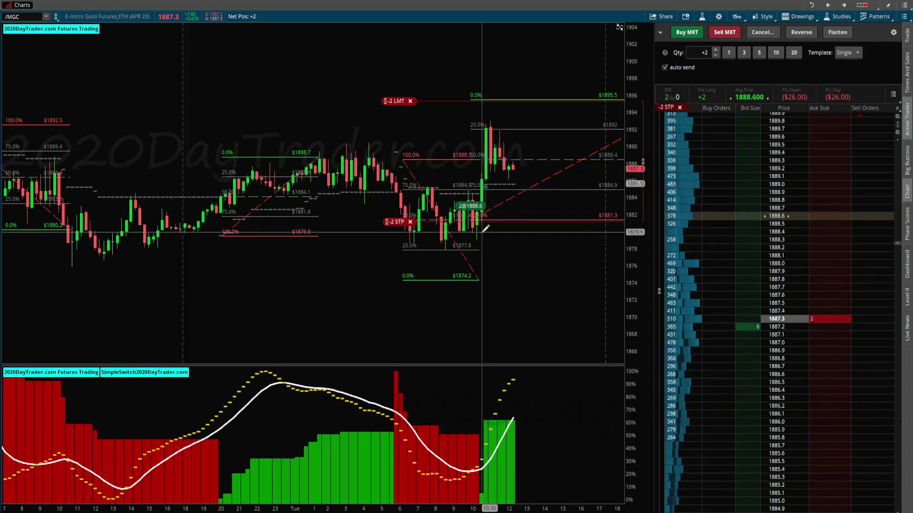
{"action": "left_click_drag", "start_coordinate": [482, 231], "coordinate": [546, 125]}
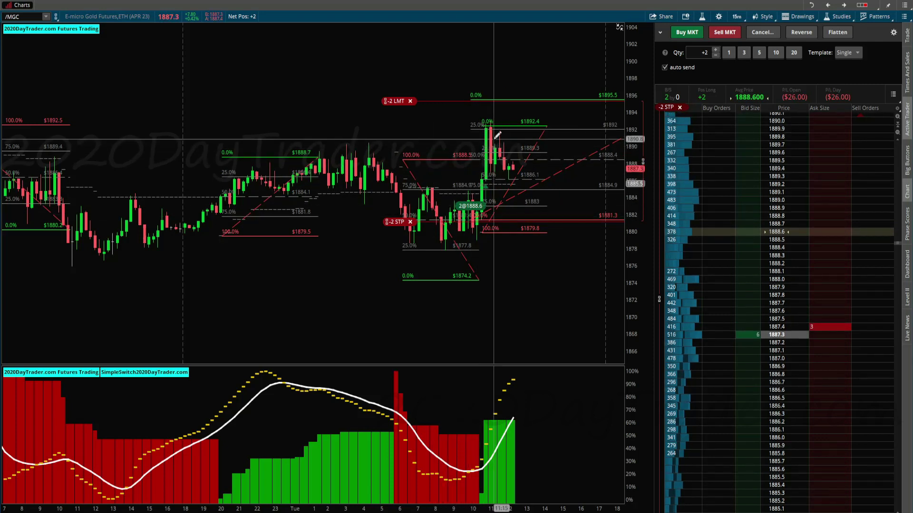
- Delete the 1892.4 Fibonacci drawing and the older Fibonacci retracement from the chart
{"action": "right_click", "coordinate": [525, 126]}
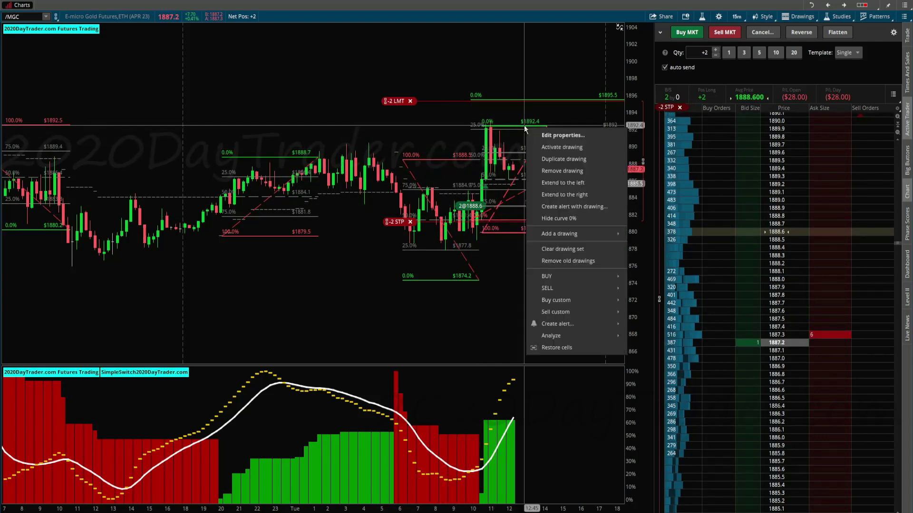
{"action": "left_click", "coordinate": [571, 170]}
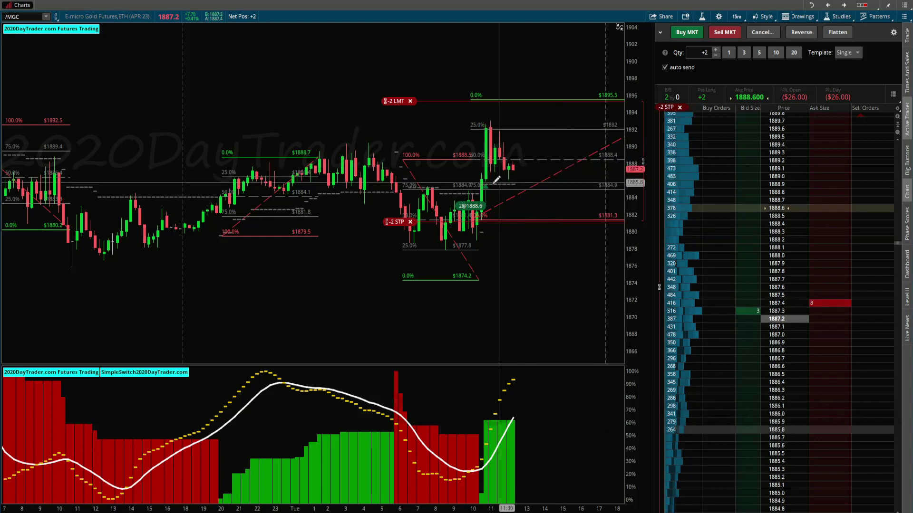
{"action": "right_click", "coordinate": [434, 162]}
{"action": "left_click", "coordinate": [479, 206]}
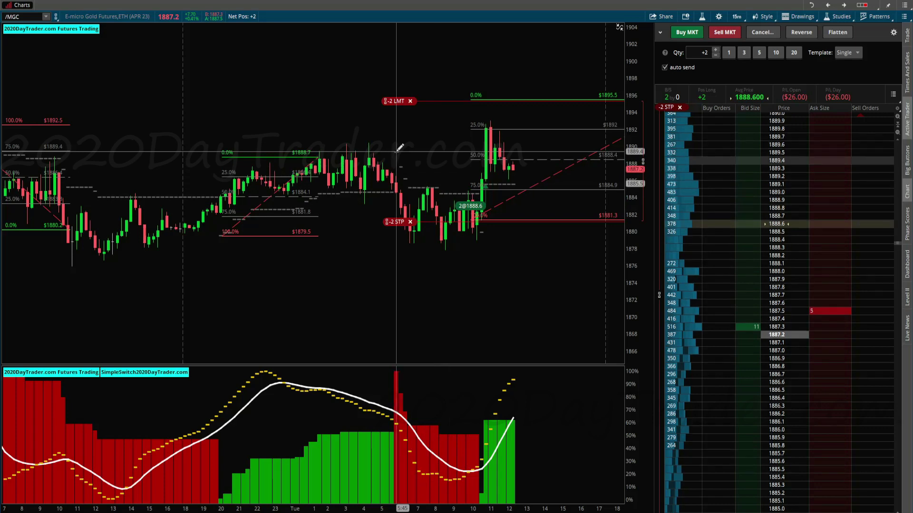
- Draw Fibonacci retracements from 1889.4 to 1879.7 and from 1879.9 to 1892.3, then remove the 1895.5 line
{"action": "left_click_drag", "start_coordinate": [395, 152], "coordinate": [447, 232]}
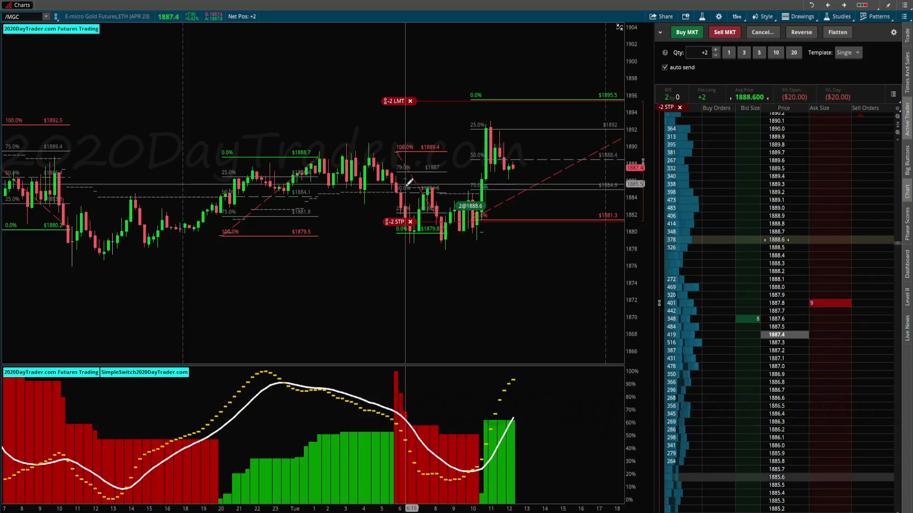
{"action": "left_click", "coordinate": [481, 231]}
{"action": "left_click", "coordinate": [529, 125]}
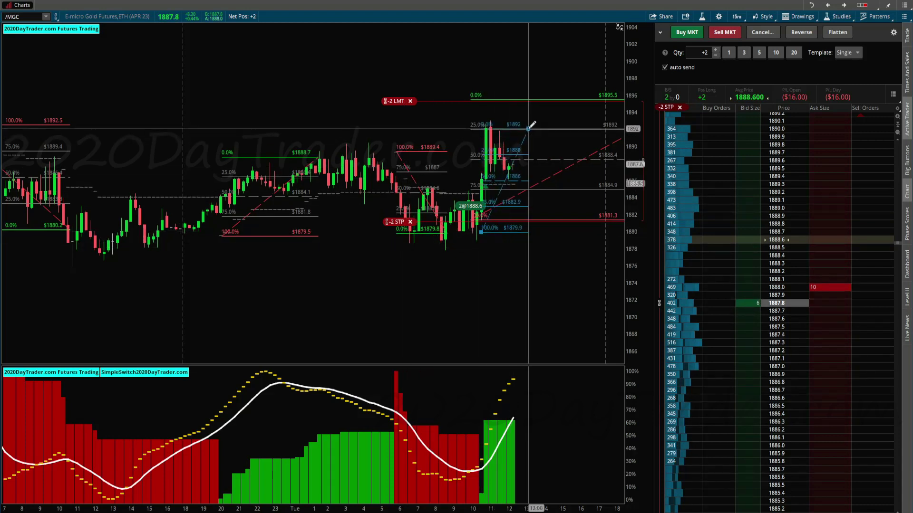
{"action": "right_click", "coordinate": [573, 99]}
{"action": "left_click", "coordinate": [604, 145]}
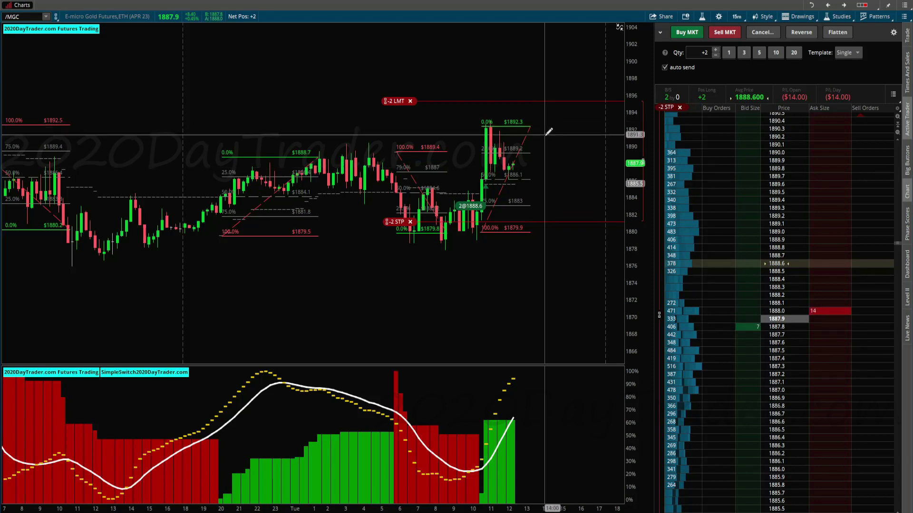
- Add a horizontal price line at about 1888.7, near the 1888.6 entry
{"action": "mouse_move", "coordinate": [592, 510]}
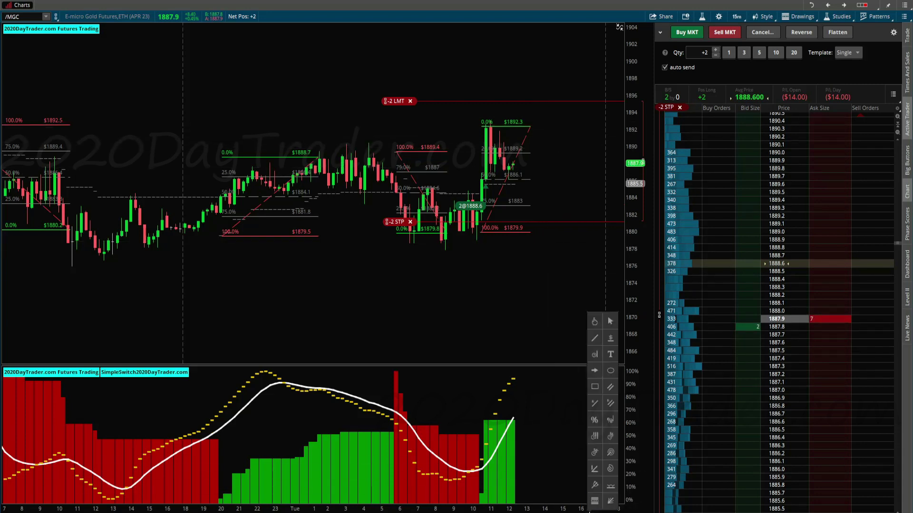
{"action": "left_click", "coordinate": [610, 339]}
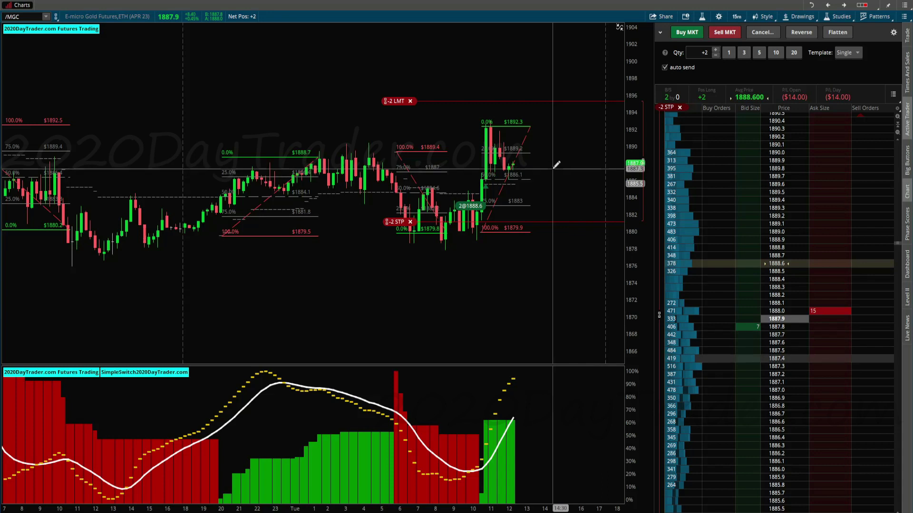
{"action": "left_click", "coordinate": [512, 157]}
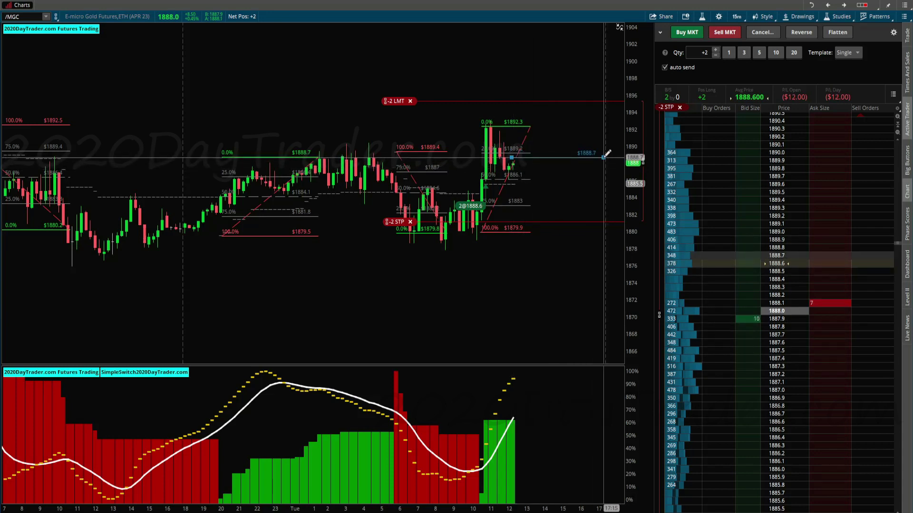
{"action": "left_click", "coordinate": [604, 157]}
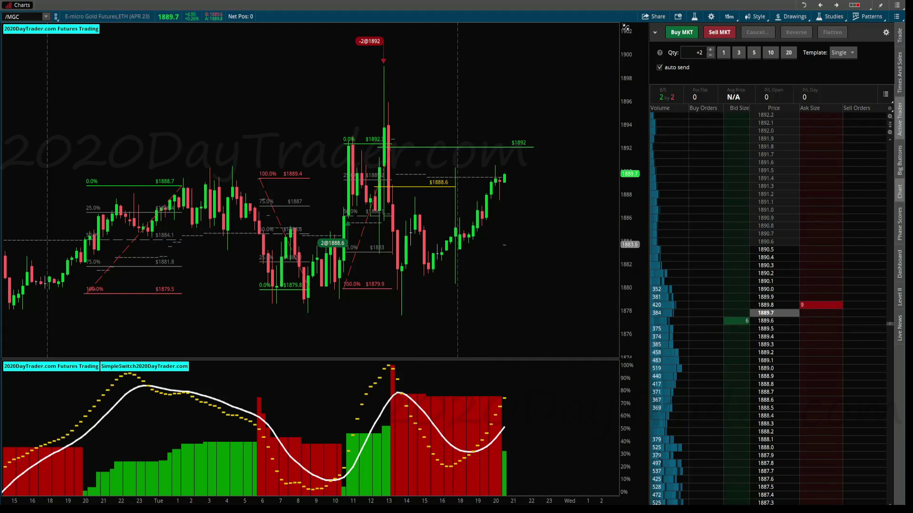
- Switch from thinkorswim to the Excel Futures Trade Log workbook
{"action": "key", "text": "alt+Tab"}
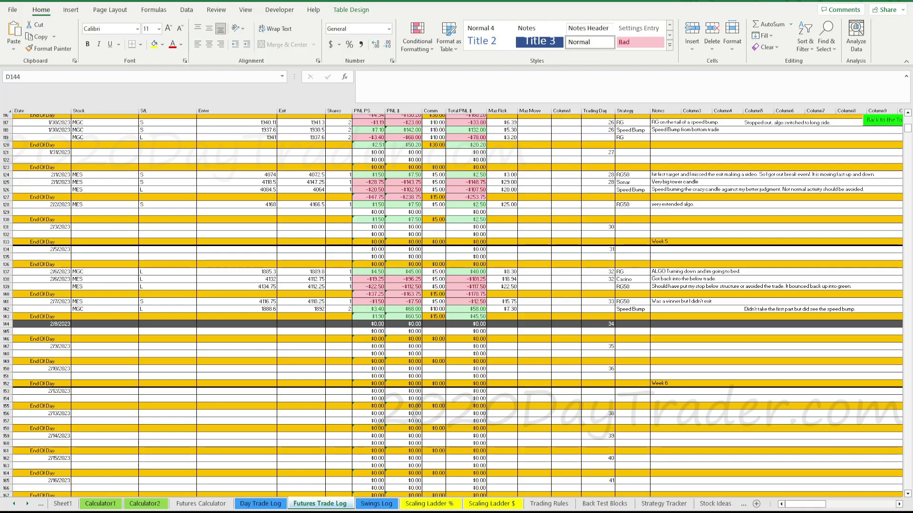
- Set the MGC trade's strategy in O142 to Casino, then show the Scaling Ladder $ sheet
{"action": "left_click", "coordinate": [635, 309]}
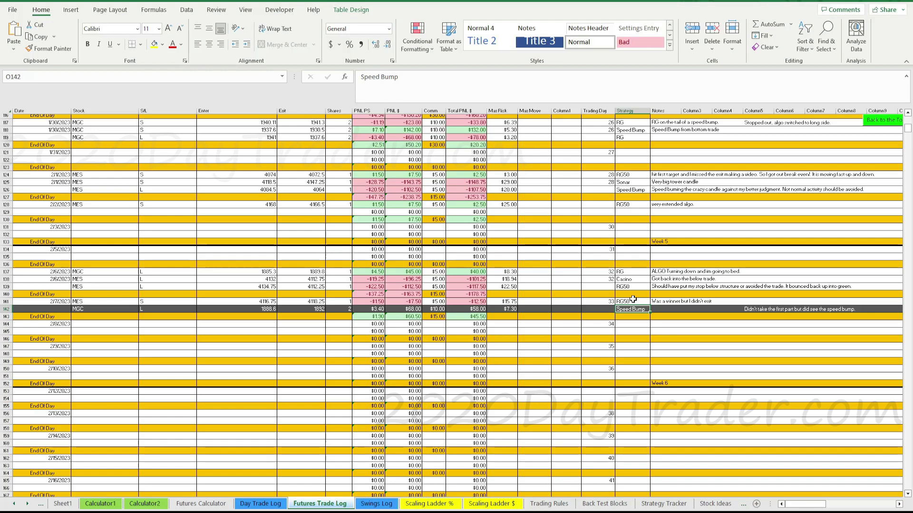
{"action": "type", "text": "Casino"}
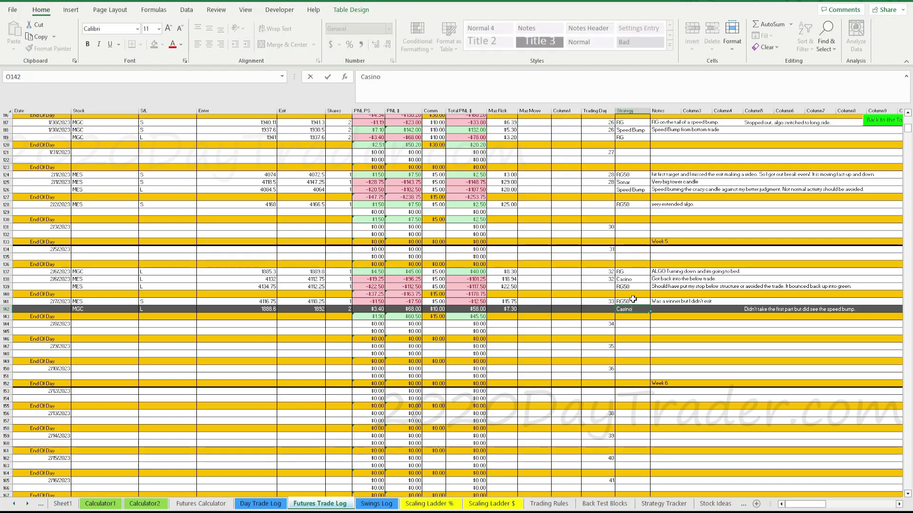
{"action": "left_click", "coordinate": [635, 331]}
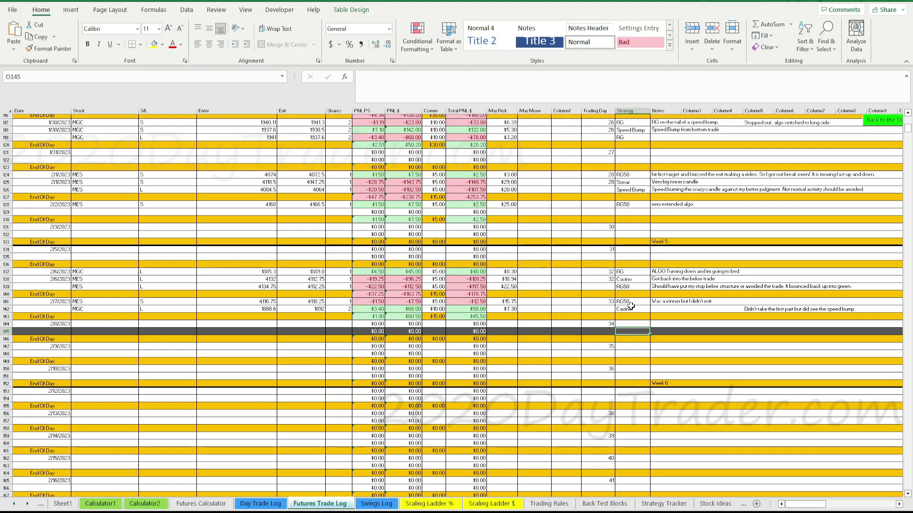
{"action": "left_click", "coordinate": [638, 371]}
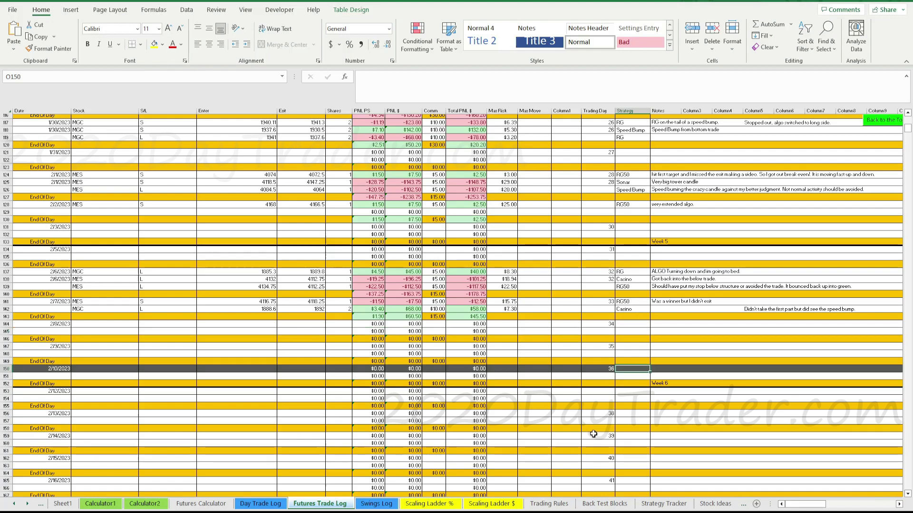
{"action": "left_click", "coordinate": [494, 504]}
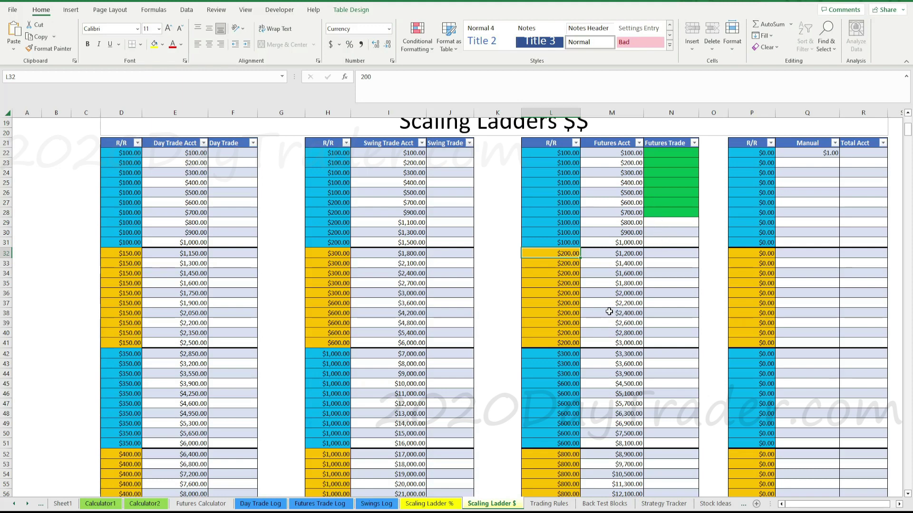
{"action": "left_click", "coordinate": [14, 504]}
{"action": "left_click", "coordinate": [14, 504]}
{"action": "left_click", "coordinate": [95, 504]}
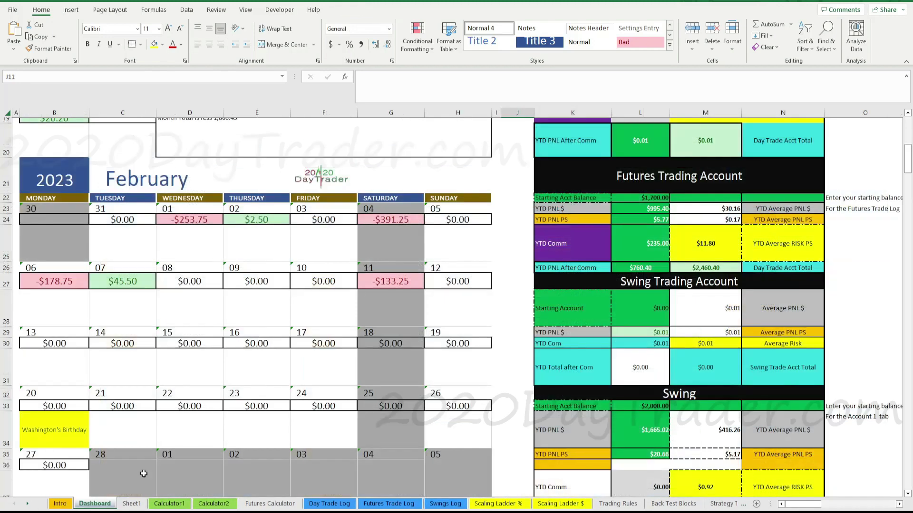
{"action": "scroll", "coordinate": [406, 298], "scroll_direction": "up", "scroll_amount": 4}
{"action": "scroll", "coordinate": [407, 296], "scroll_direction": "down", "scroll_amount": 3}
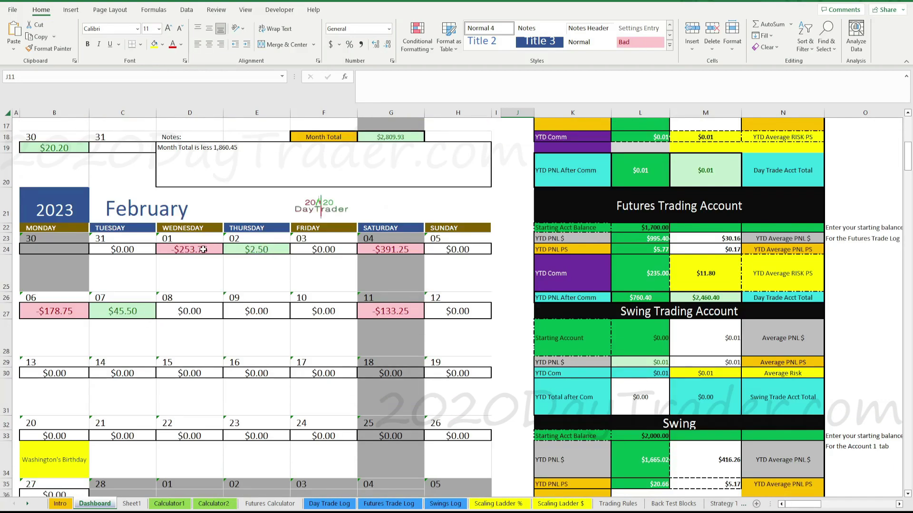
{"action": "scroll", "coordinate": [351, 313], "scroll_direction": "up", "scroll_amount": 6}
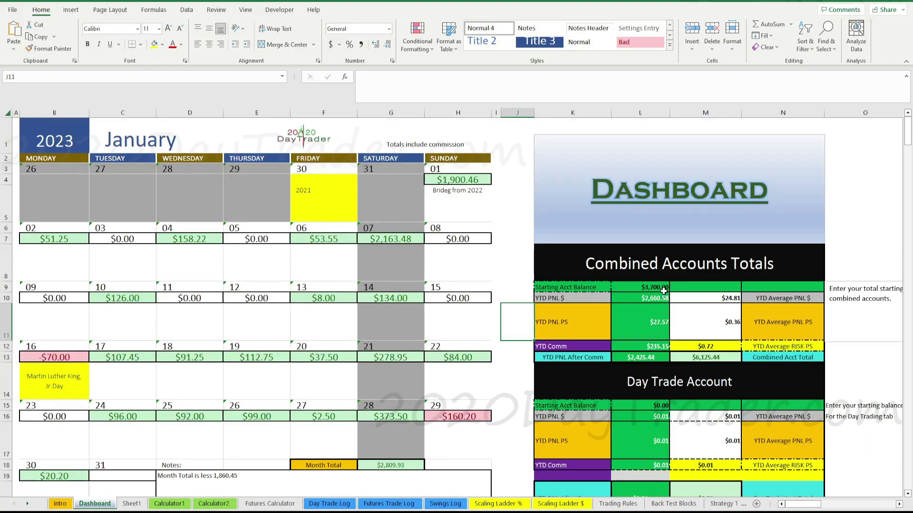
{"action": "scroll", "coordinate": [663, 291], "scroll_direction": "down", "scroll_amount": 1}
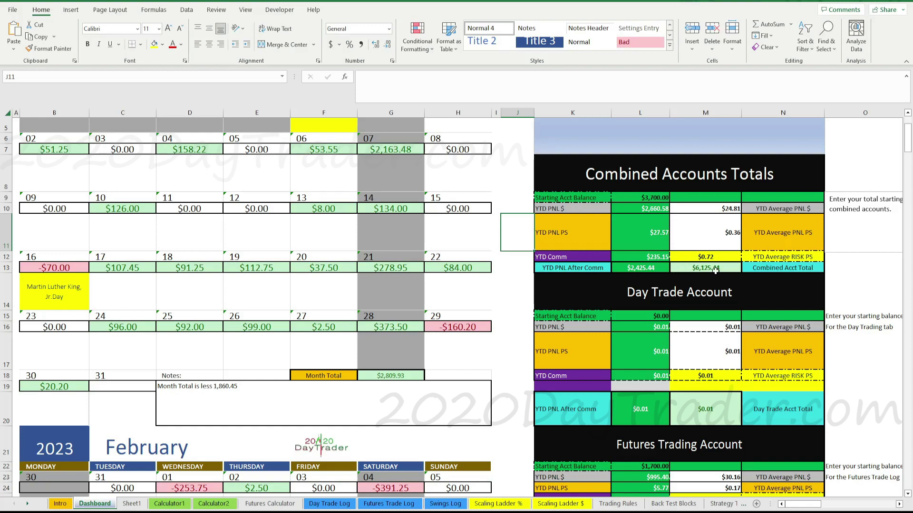
{"action": "scroll", "coordinate": [730, 284], "scroll_direction": "down", "scroll_amount": 3}
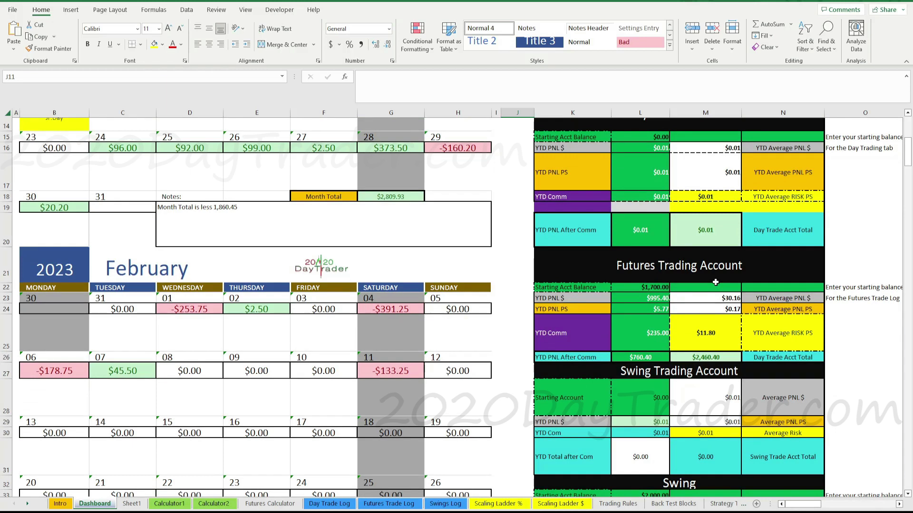
{"action": "scroll", "coordinate": [716, 282], "scroll_direction": "down", "scroll_amount": 2}
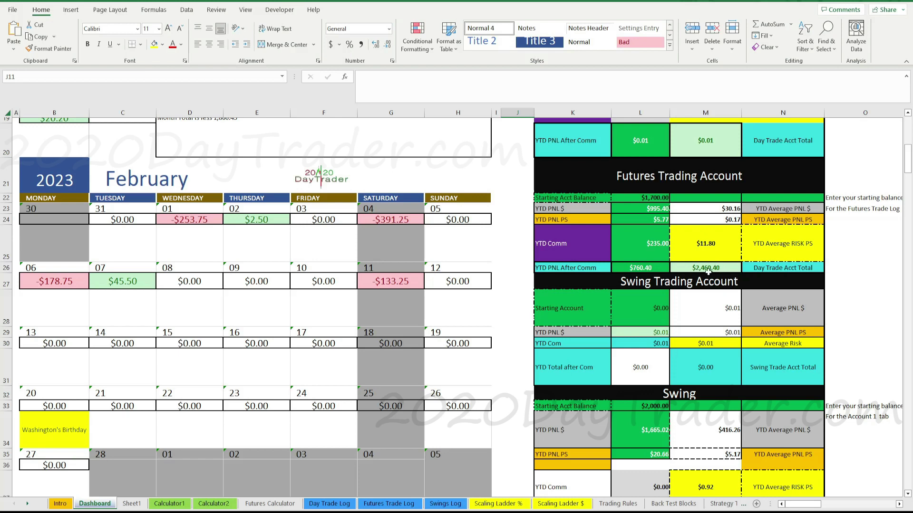
{"action": "scroll", "coordinate": [673, 242], "scroll_direction": "down", "scroll_amount": 2}
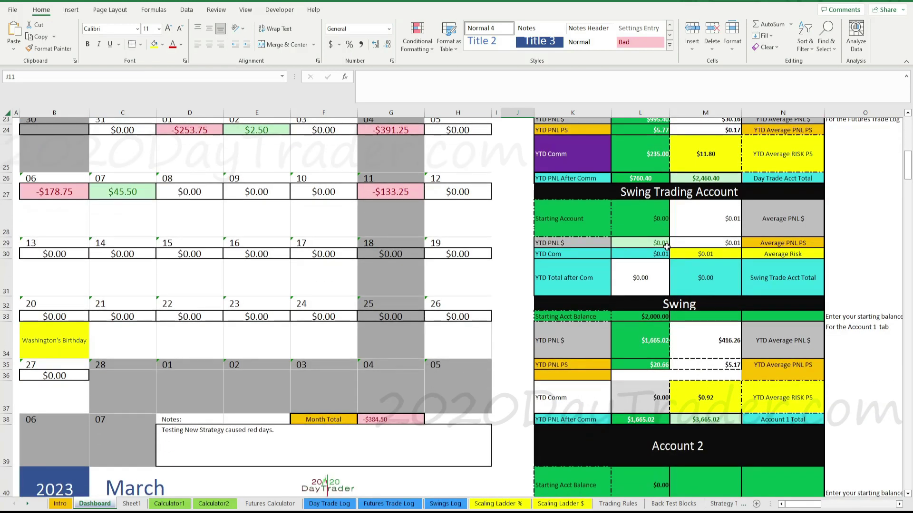
{"action": "scroll", "coordinate": [670, 242], "scroll_direction": "down", "scroll_amount": 1}
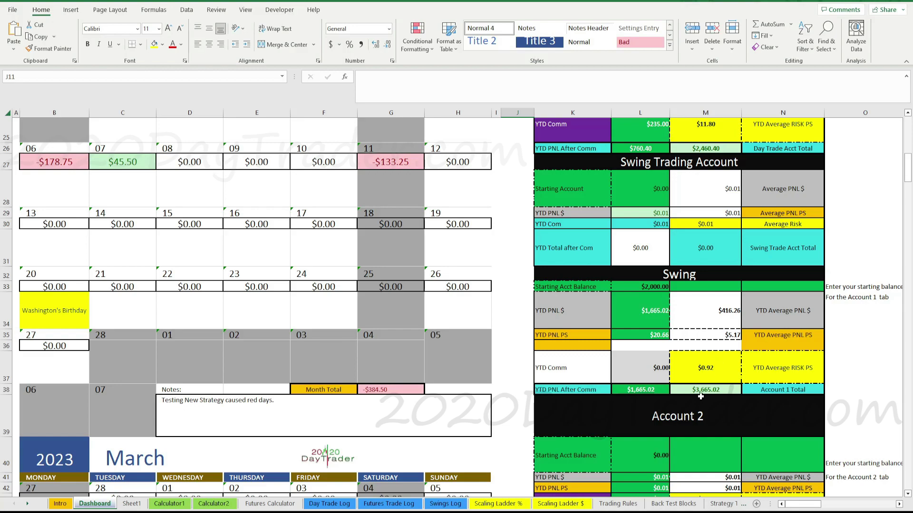
{"action": "scroll", "coordinate": [716, 359], "scroll_direction": "up", "scroll_amount": 7}
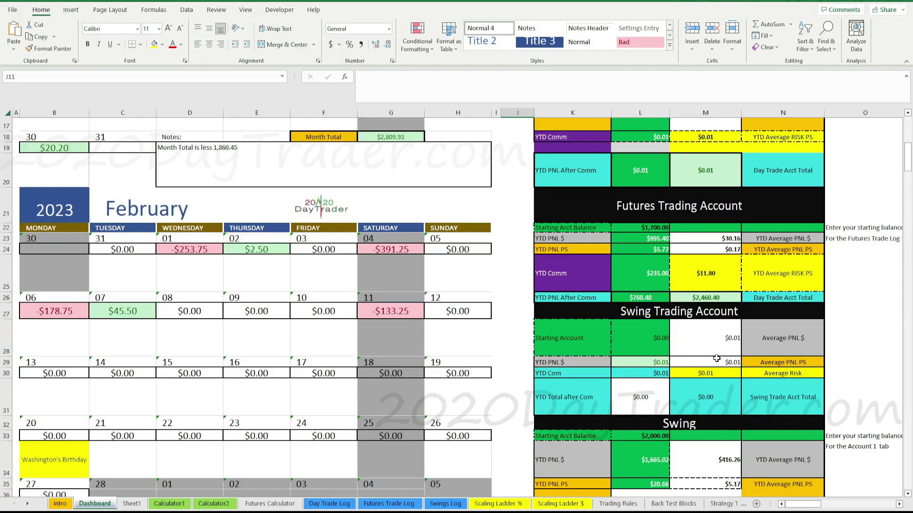
{"action": "scroll", "coordinate": [716, 358], "scroll_direction": "up", "scroll_amount": 2}
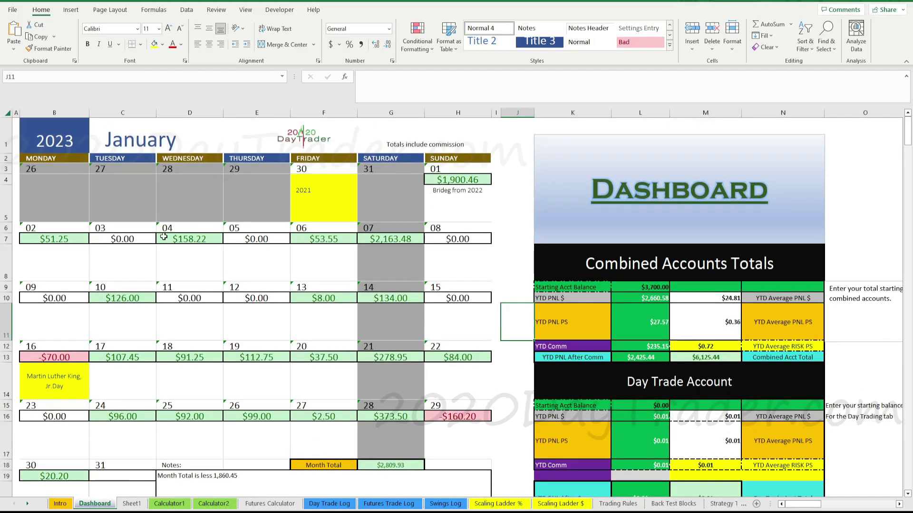
{"action": "scroll", "coordinate": [372, 332], "scroll_direction": "down", "scroll_amount": 1}
{"action": "scroll", "coordinate": [372, 332], "scroll_direction": "down", "scroll_amount": 6}
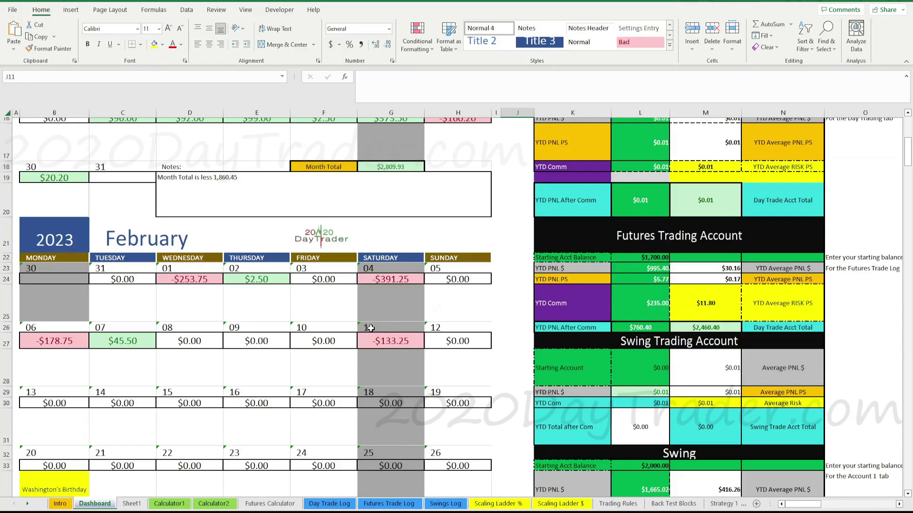